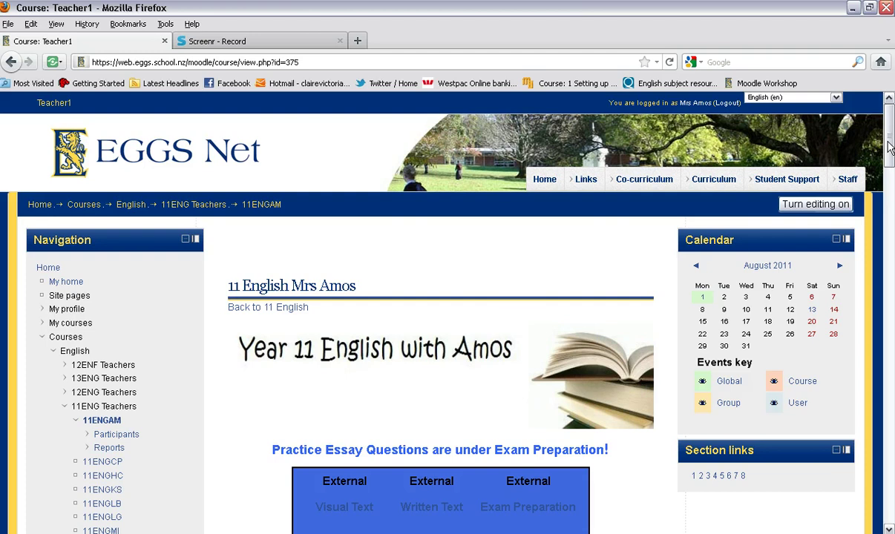
# - Turn editing on and open the Add a resource list in the Of Mice and Men section
pyautogui.moveTo(890, 148); pyautogui.dragTo(880, 132)
pyautogui.click(816, 210)
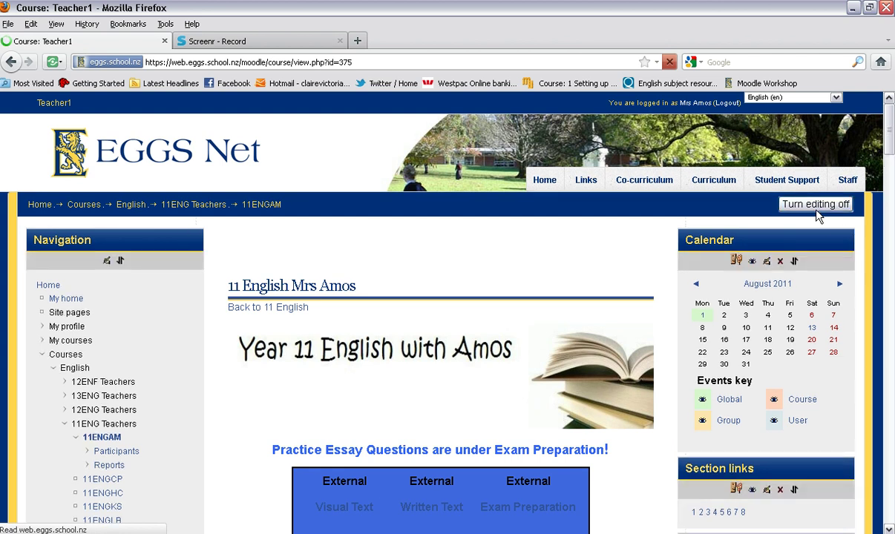
pyautogui.moveTo(888, 134); pyautogui.dragTo(885, 371)
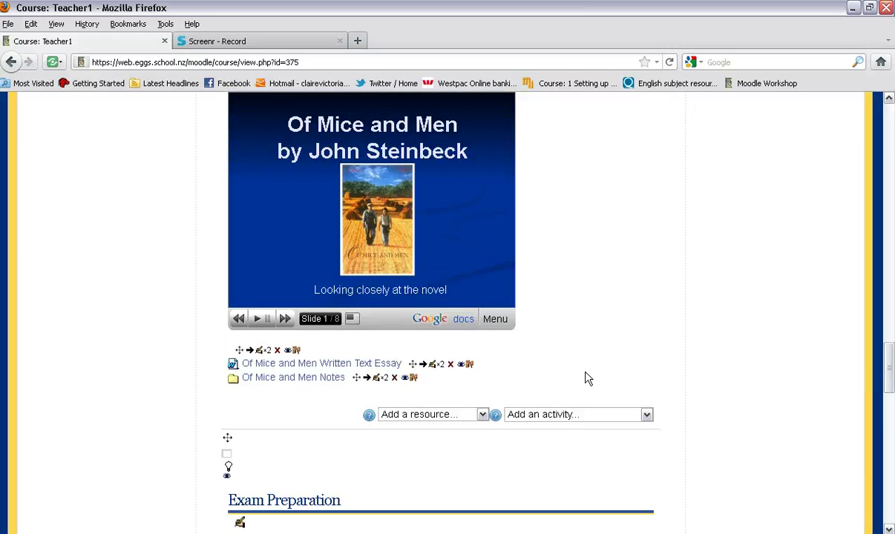
pyautogui.click(482, 415)
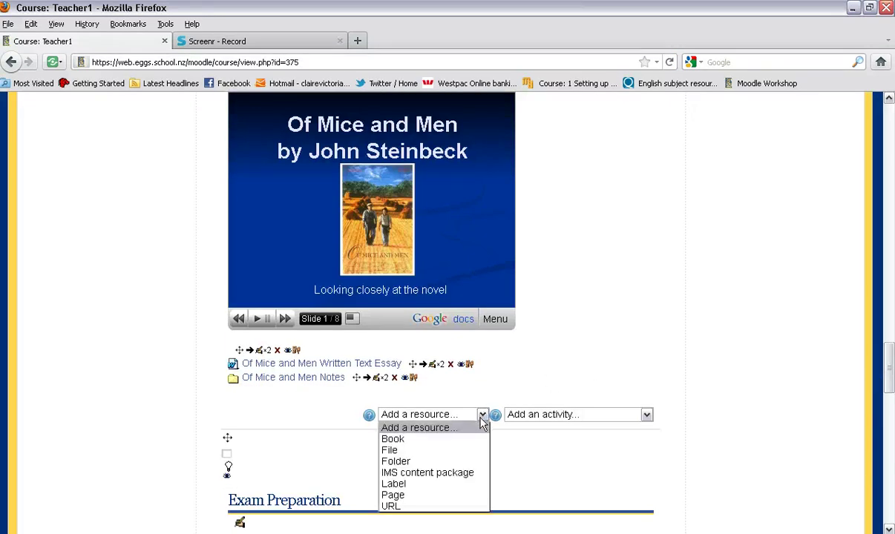
# - Add a Book named 'Of Mice and Men Study Guide' and save it, returning to the course
pyautogui.click(468, 439)
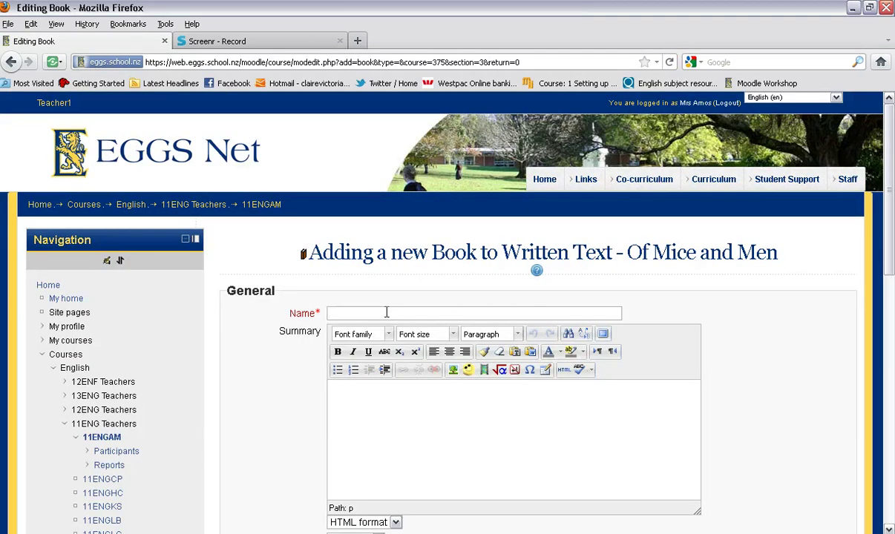
pyautogui.write('Of Mice and')
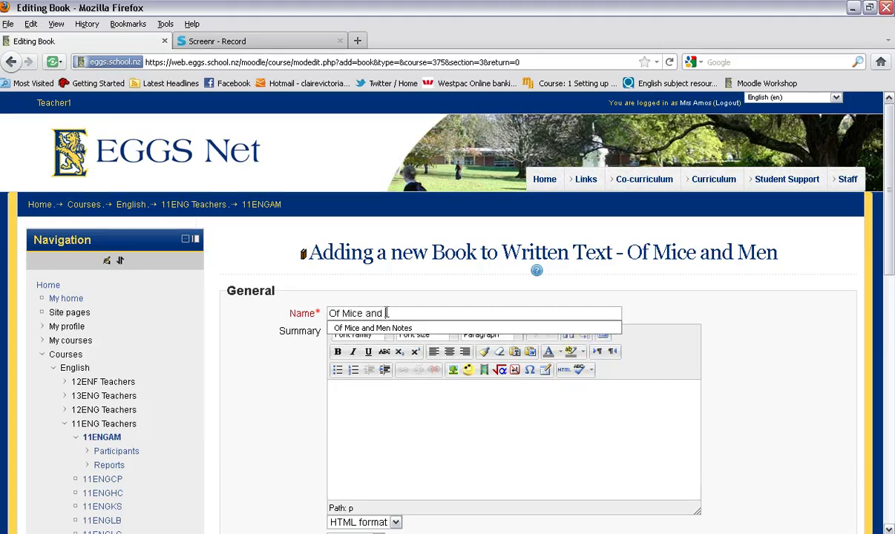
pyautogui.write(' men Study Guide')
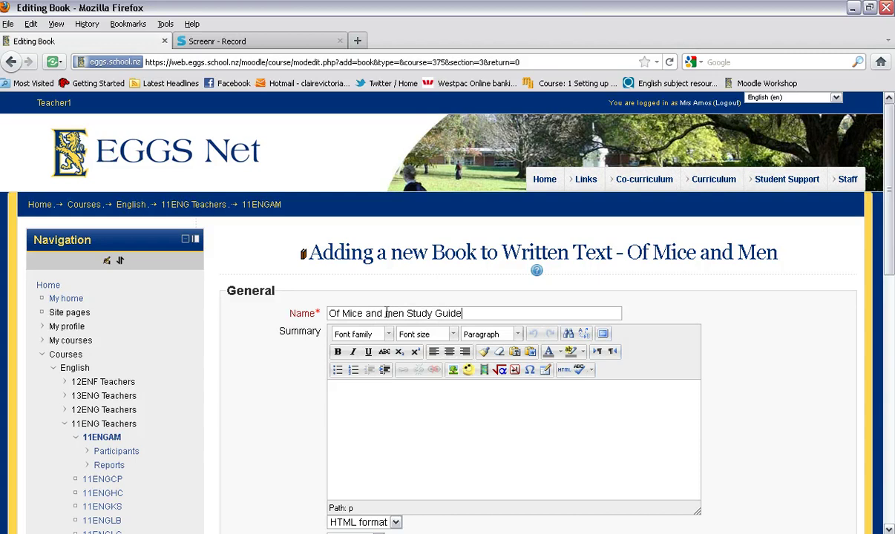
pyautogui.moveTo(386, 313); pyautogui.dragTo(392, 313)
pyautogui.write('M')
pyautogui.doubleClick(390, 313)
pyautogui.write('Men')
pyautogui.click(379, 400)
pyautogui.scroll(-5, 378, 401)
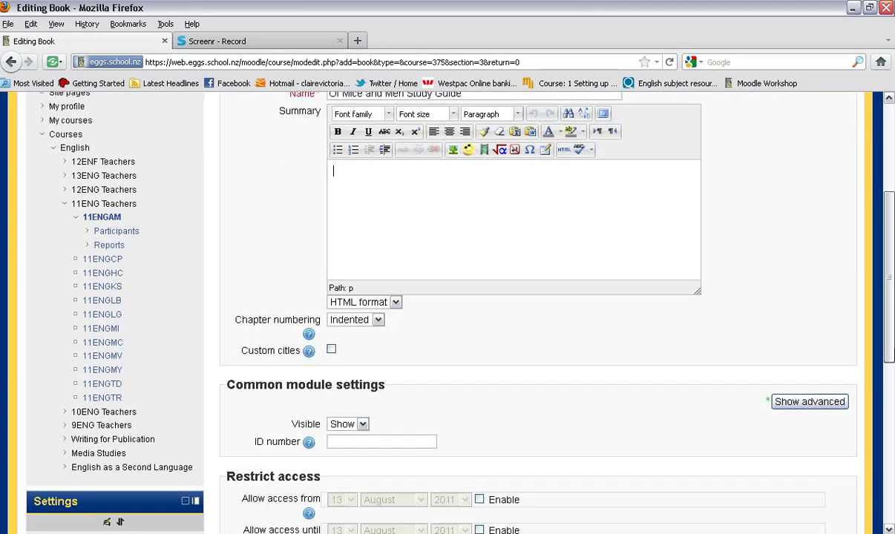
pyautogui.scroll(-6, 332, 315)
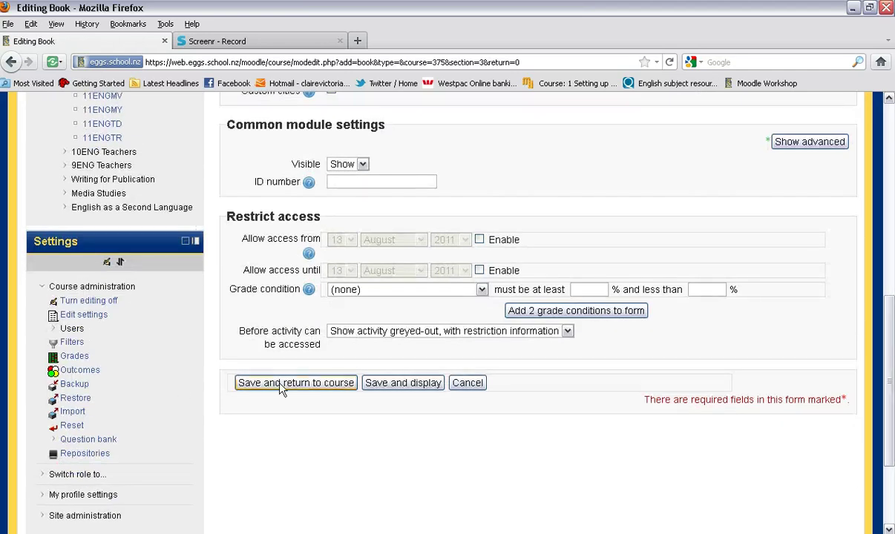
pyautogui.click(282, 384)
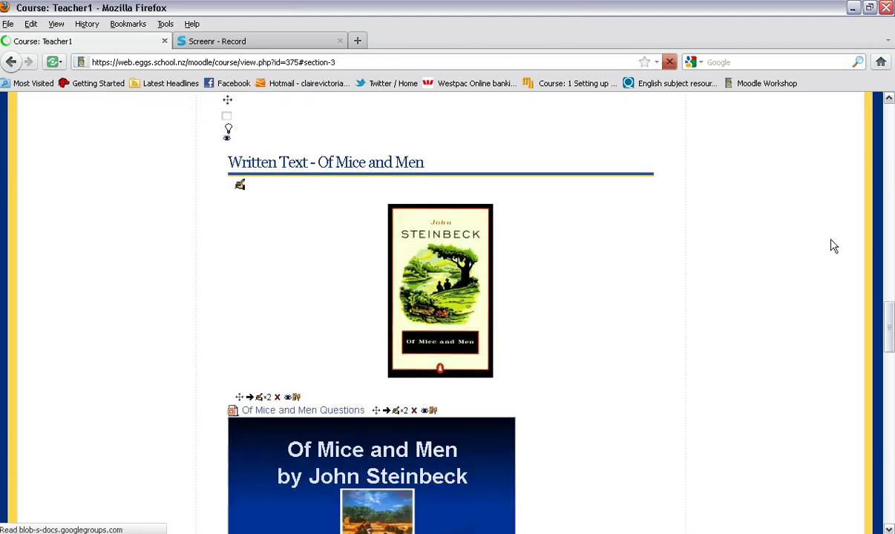
# - Open the Of Mice and Men Study Guide book from the course section
pyautogui.scroll(-1, 890, 316)
pyautogui.moveTo(890, 317); pyautogui.dragTo(890, 360)
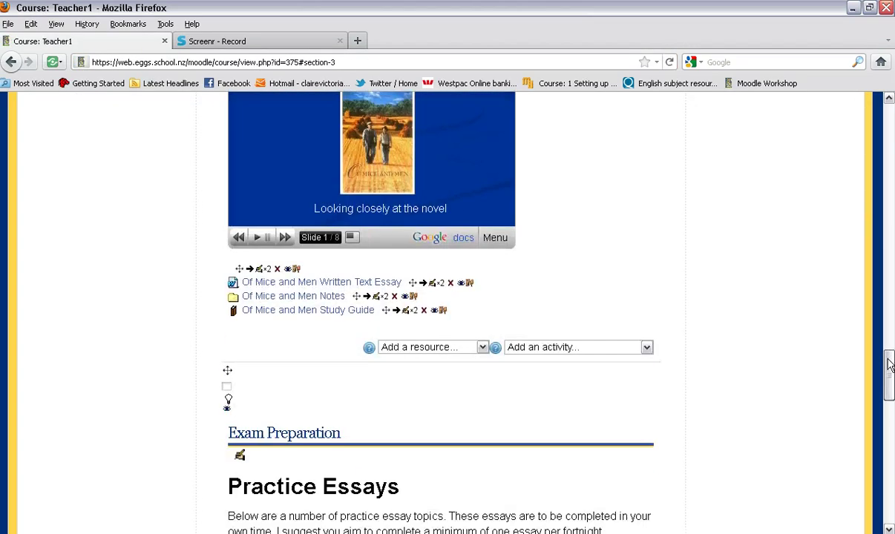
pyautogui.click(310, 312)
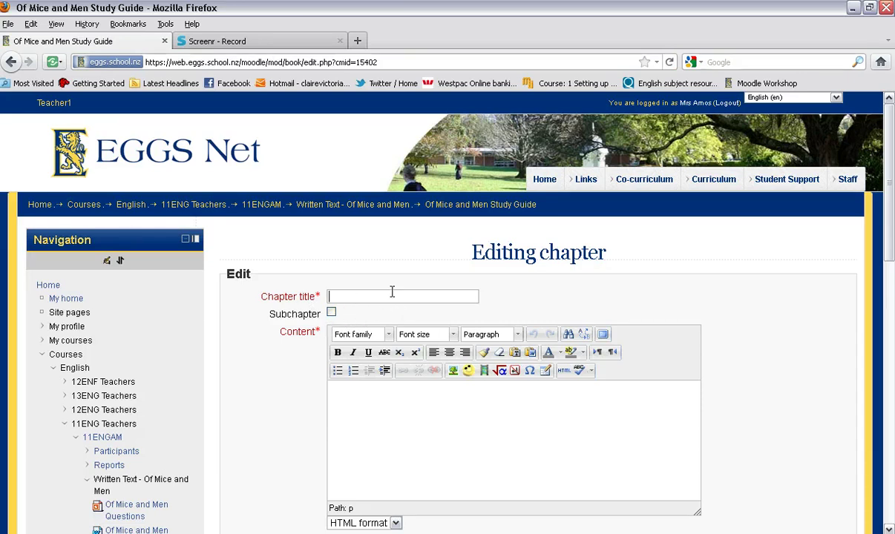
# - Title the first chapter 'Themes, Motifs and Symbols' and bring up the Word theme notes
pyautogui.write('hemes')
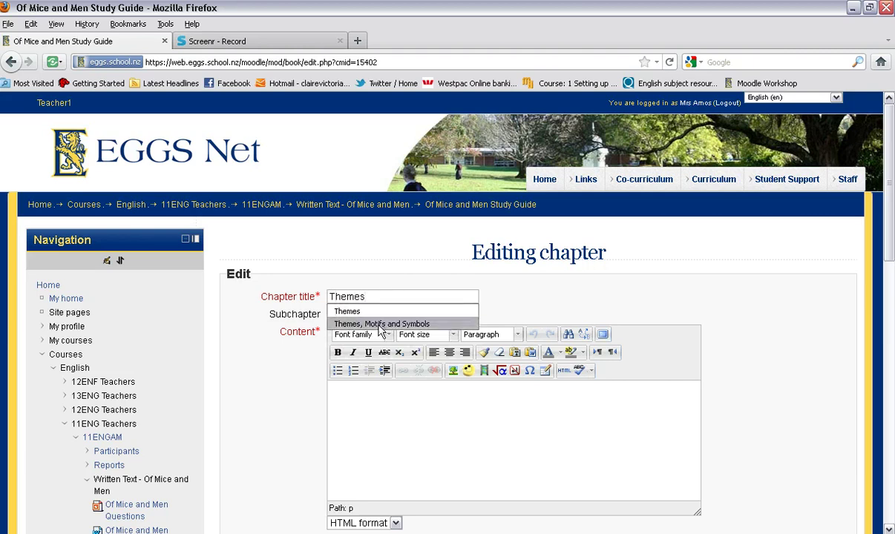
pyautogui.click(380, 324)
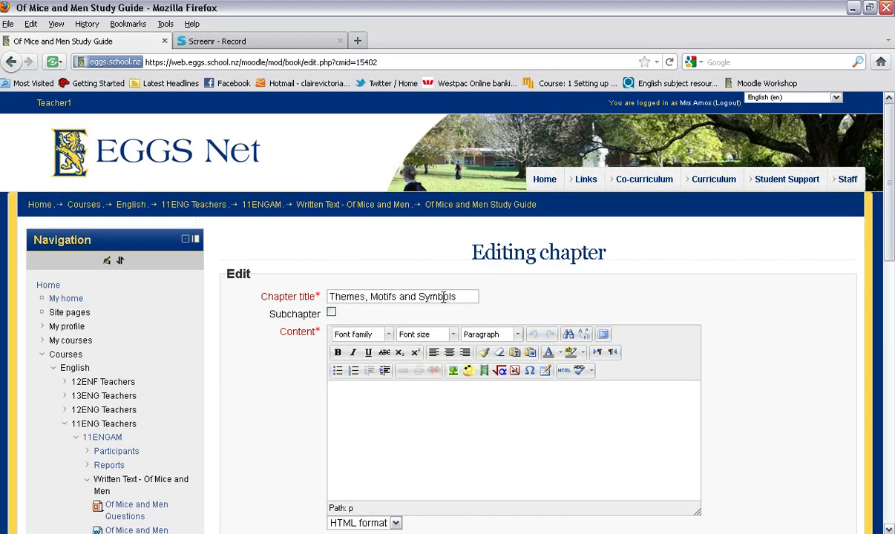
pyautogui.click(412, 389)
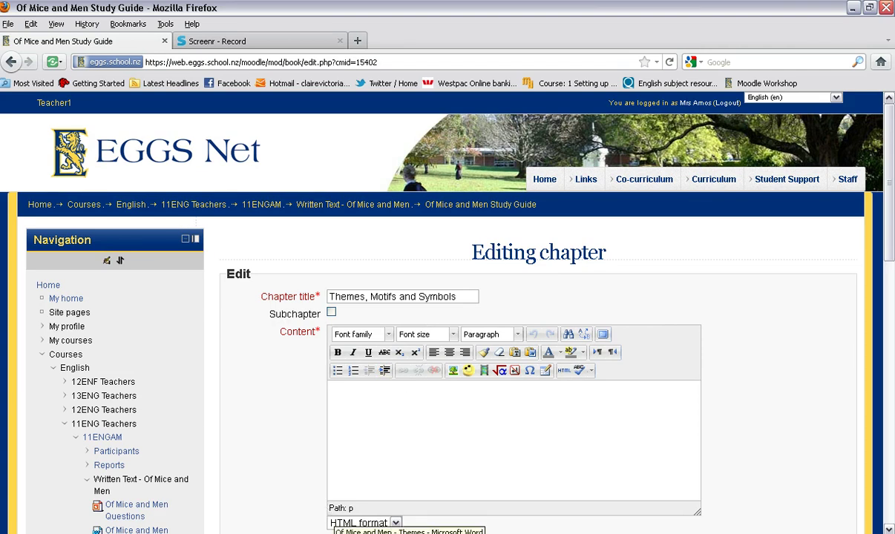
pyautogui.click(408, 532)
# - Copy the four introductory paragraphs from the Word document and return to Moodle
pyautogui.click(270, 279)
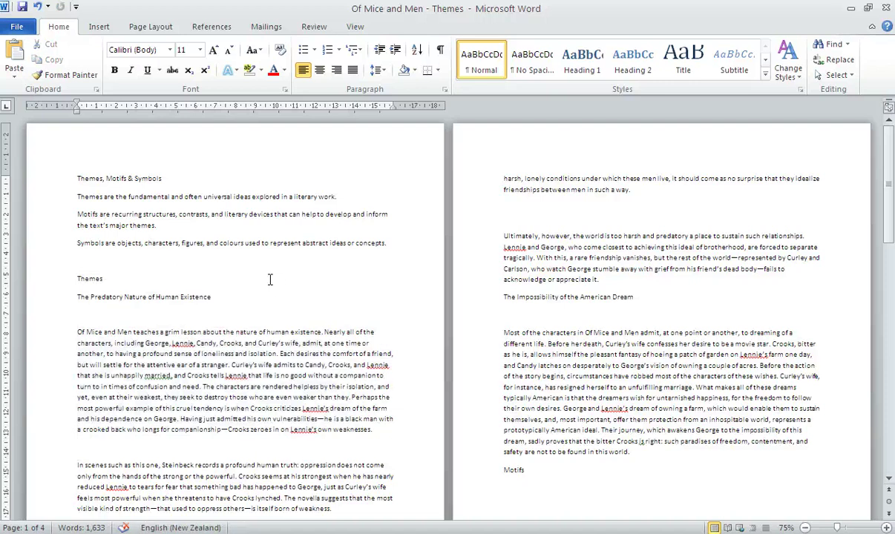
pyautogui.moveTo(76, 178); pyautogui.dragTo(394, 258)
pyautogui.rightClick(160, 178)
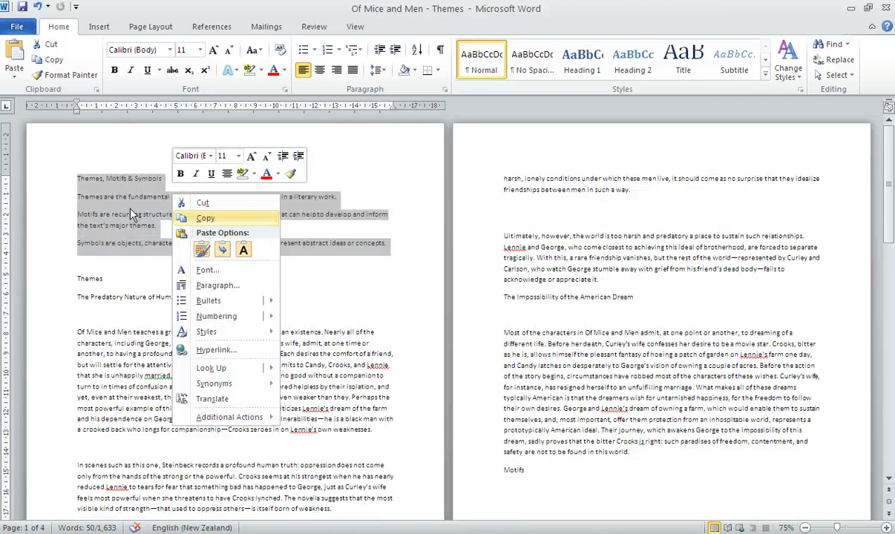
pyautogui.rightClick(117, 196)
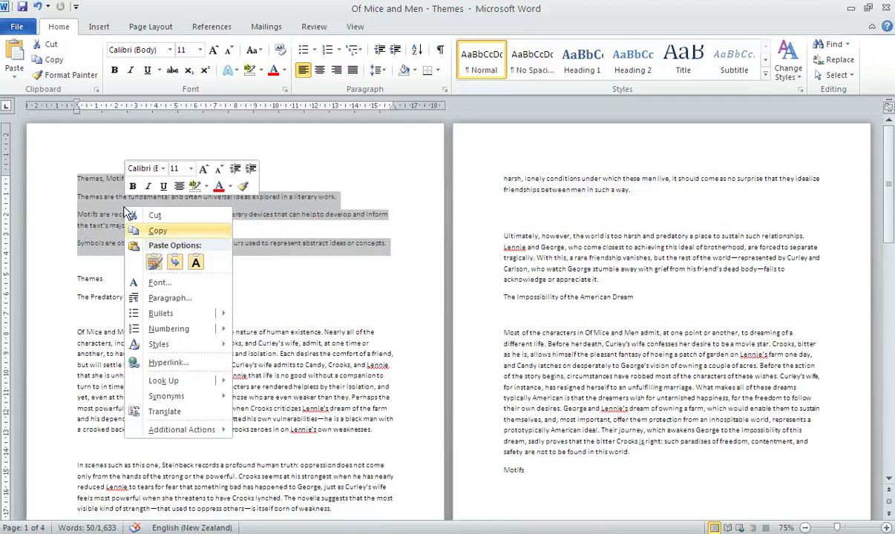
pyautogui.click(163, 219)
pyautogui.hotkey('alt', 'Tab')
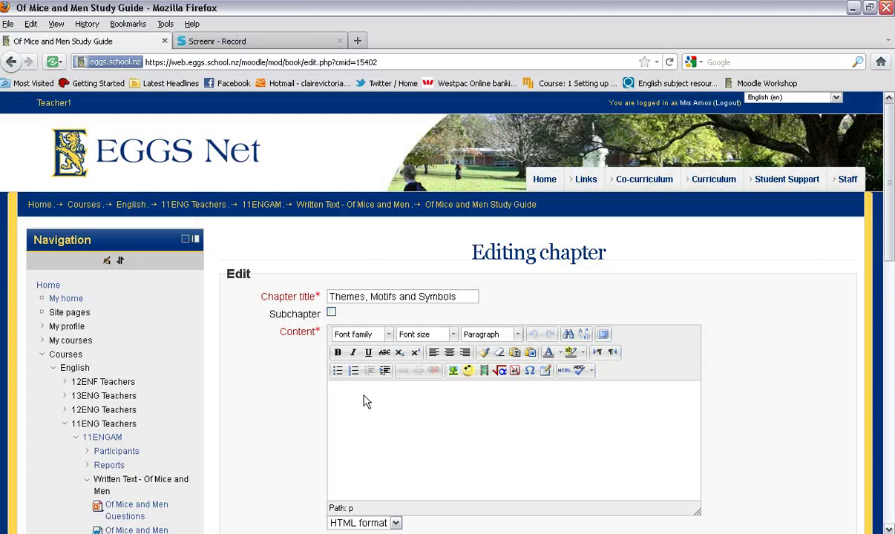
# - Paste the definitions into the content and save the Themes, Motifs and Symbols chapter
pyautogui.hotkey('ctrl', 'v')
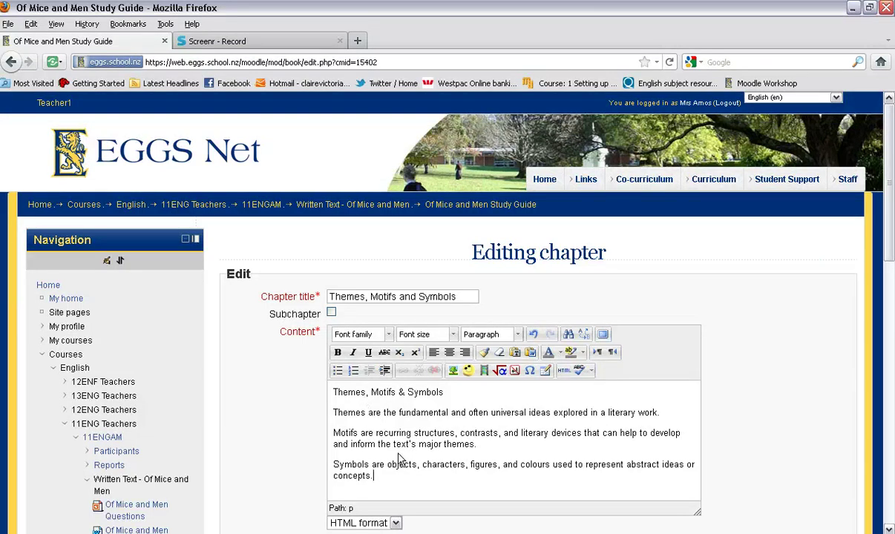
pyautogui.moveTo(892, 256); pyautogui.dragTo(893, 291)
pyautogui.click(270, 475)
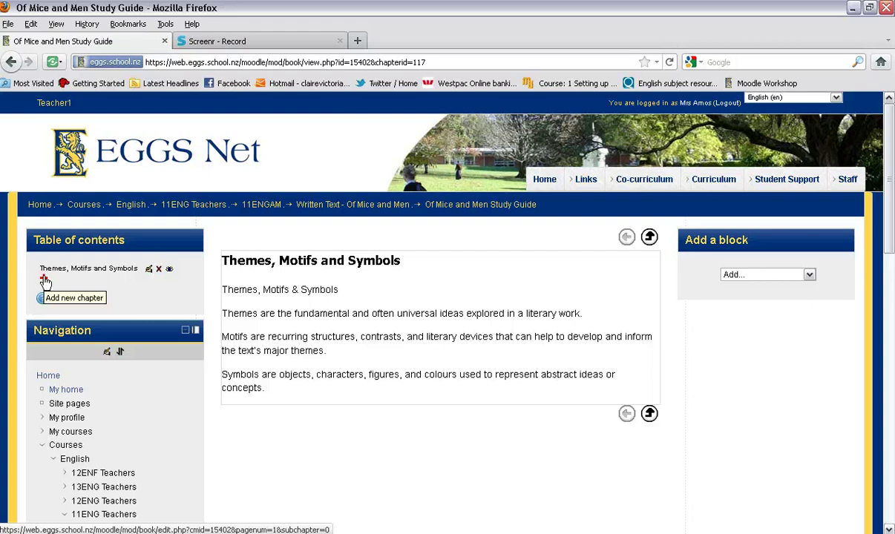
# - Add a new subchapter titled 'Themes' to the book
pyautogui.click(45, 281)
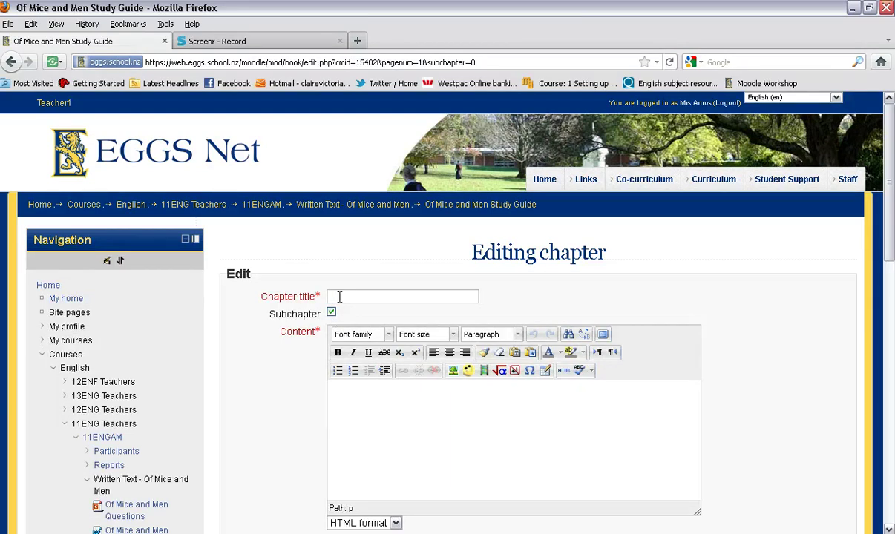
pyautogui.click(337, 299)
pyautogui.write('The')
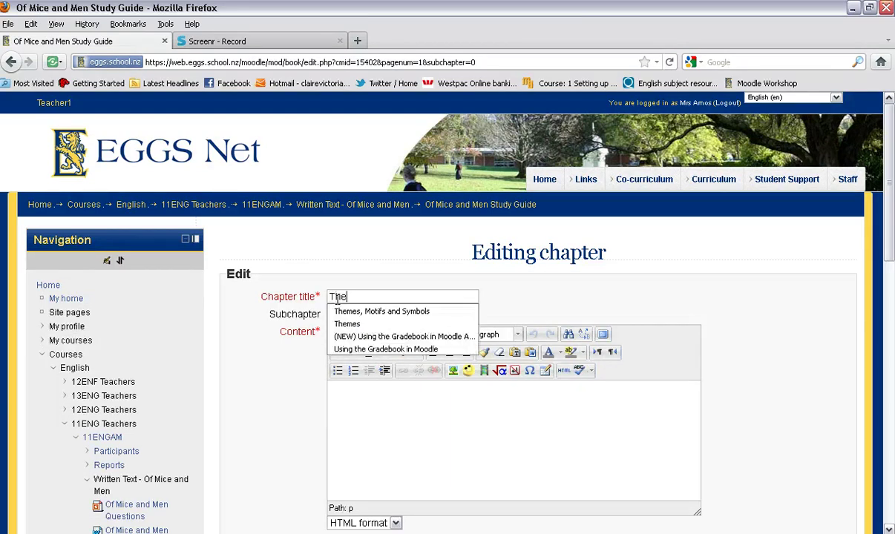
pyautogui.write('m')
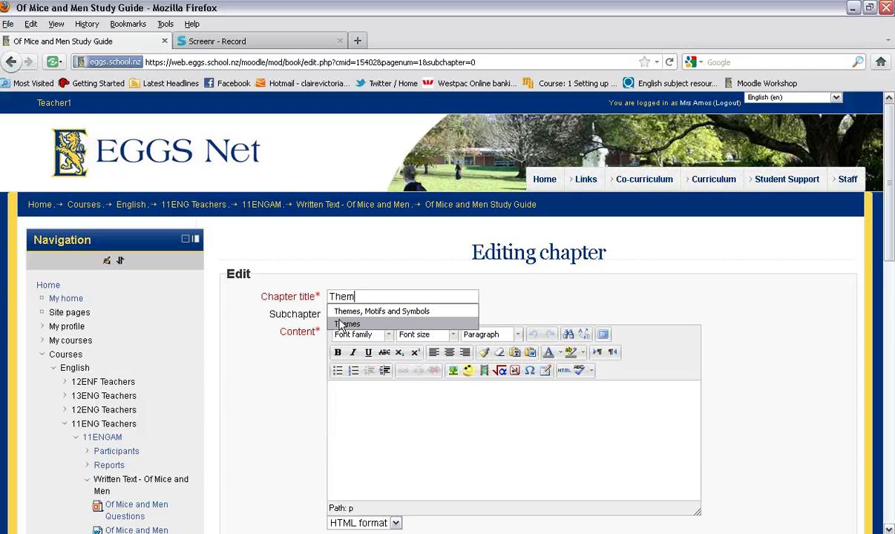
pyautogui.click(343, 323)
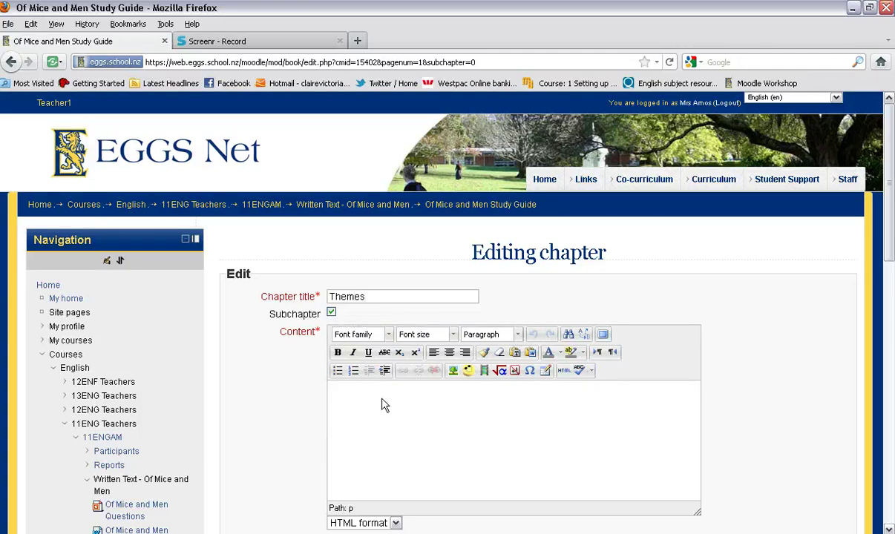
# - Copy the Themes section text from the Word theme notes
pyautogui.click(398, 532)
pyautogui.moveTo(73, 278); pyautogui.dragTo(639, 459)
pyautogui.rightClick(639, 459)
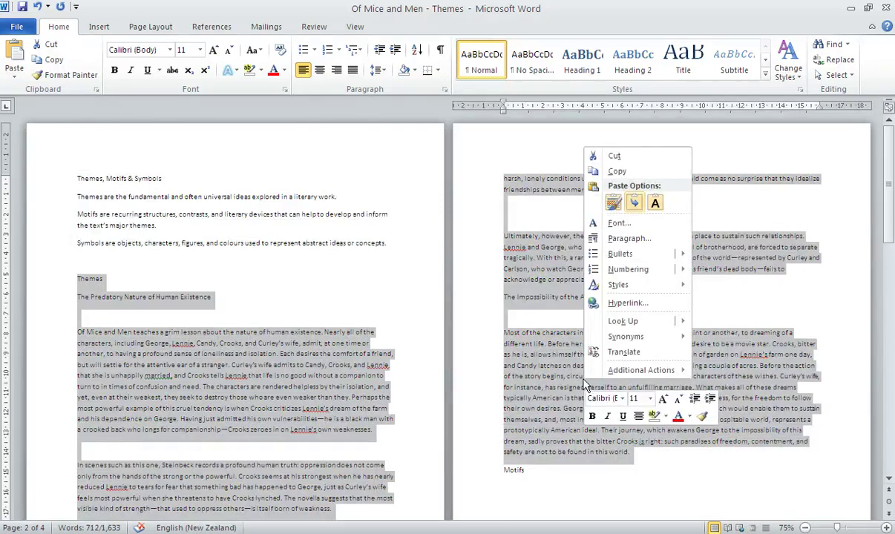
pyautogui.click(594, 161)
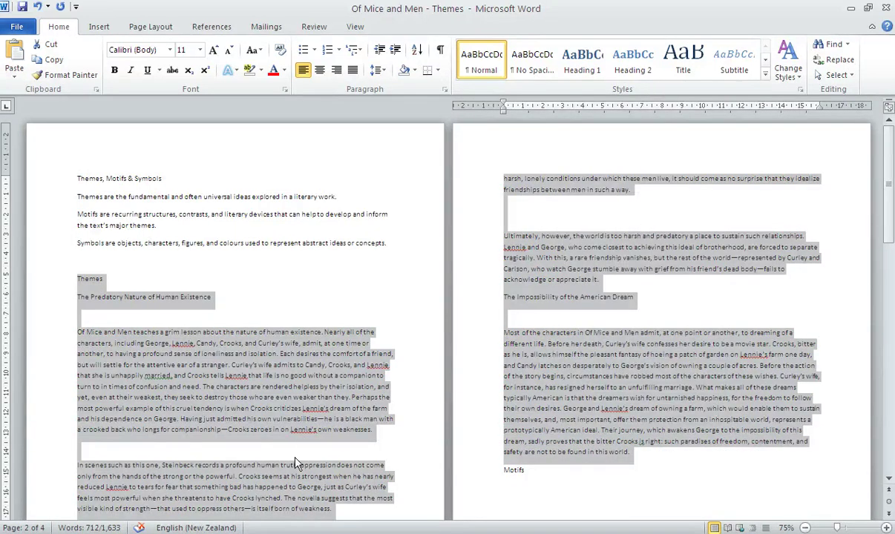
# - Paste the Themes essay text into the subchapter content and save it
pyautogui.click(371, 533)
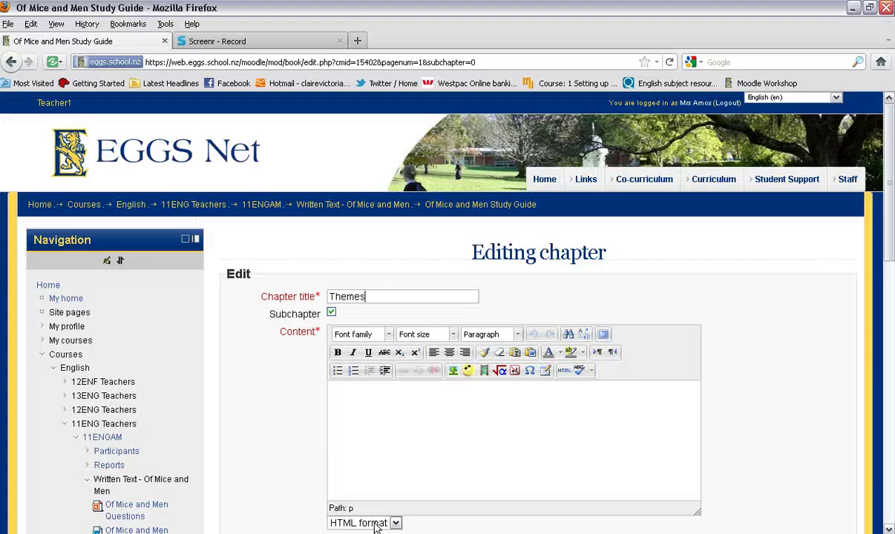
pyautogui.click(363, 399)
pyautogui.hotkey('ctrl', 'v')
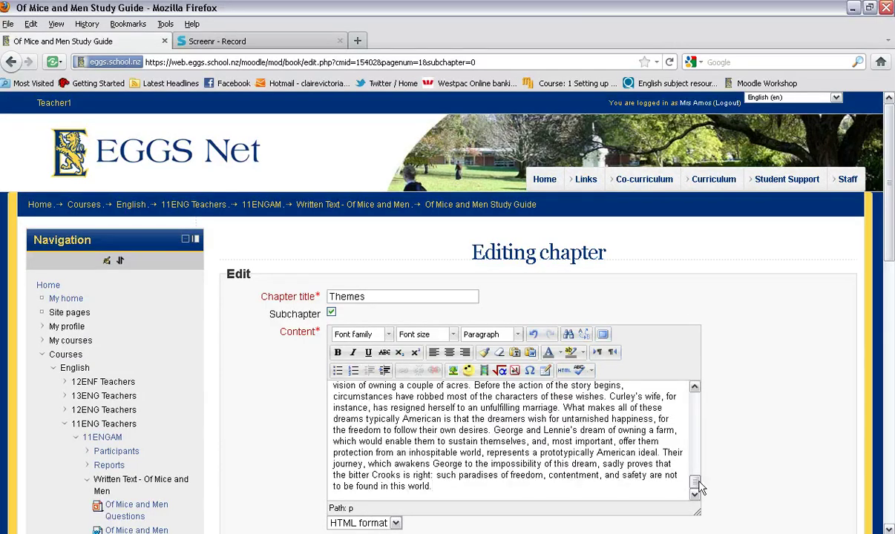
pyautogui.moveTo(695, 482); pyautogui.dragTo(689, 403)
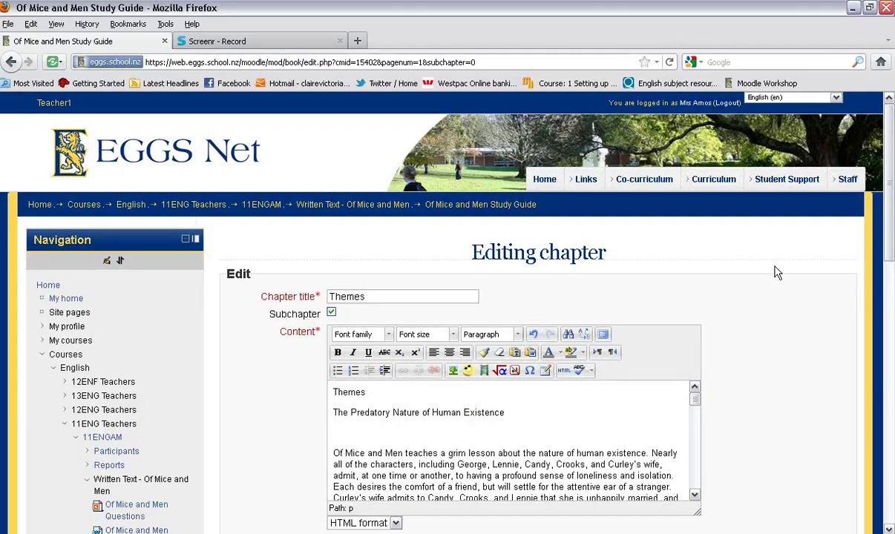
pyautogui.moveTo(893, 251); pyautogui.dragTo(893, 285)
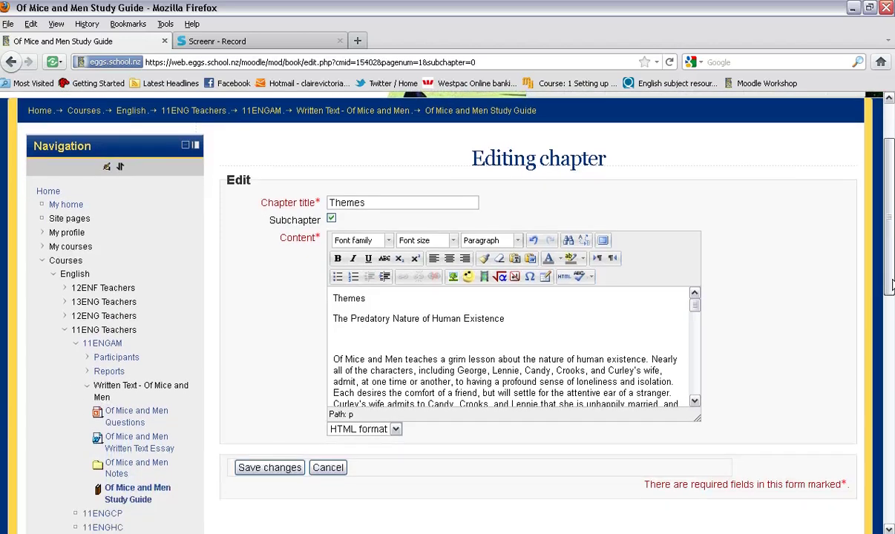
pyautogui.click(279, 473)
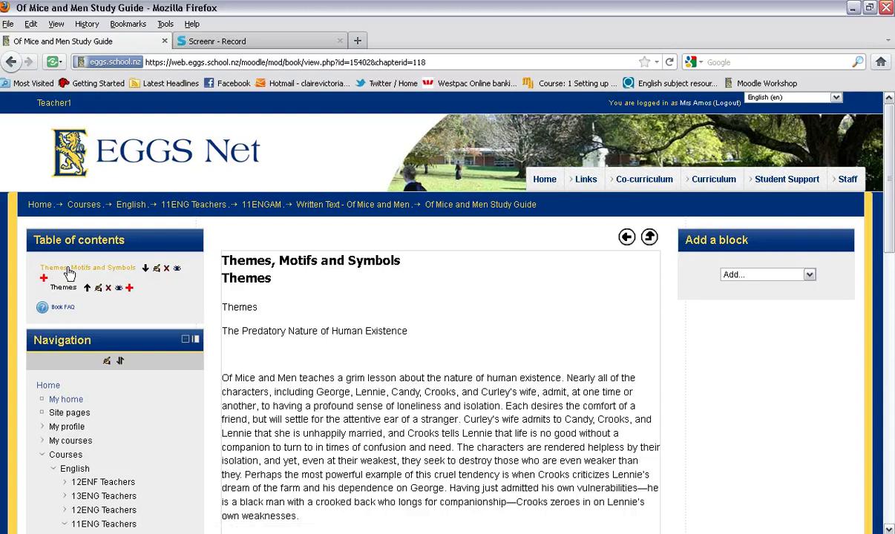
# - Start a new subchapter after Themes titled 'Motifs'
pyautogui.click(130, 290)
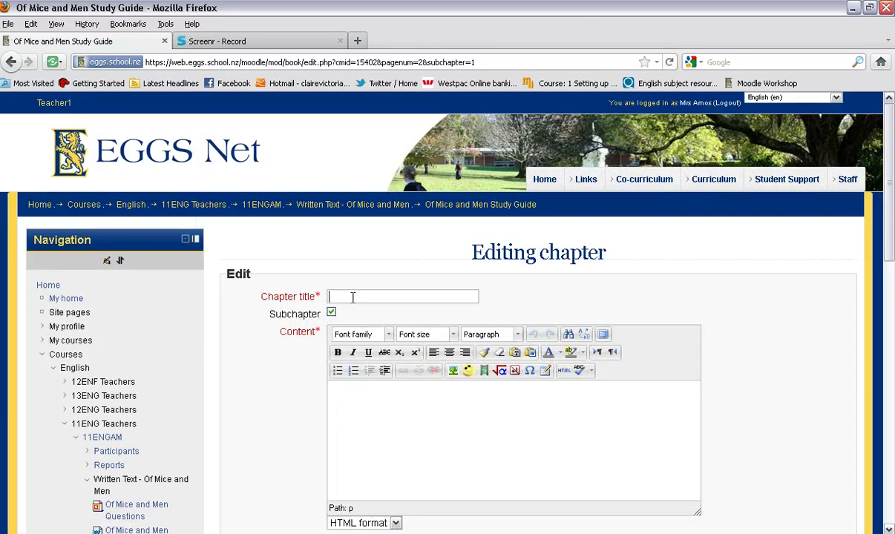
pyautogui.write('Motifs')
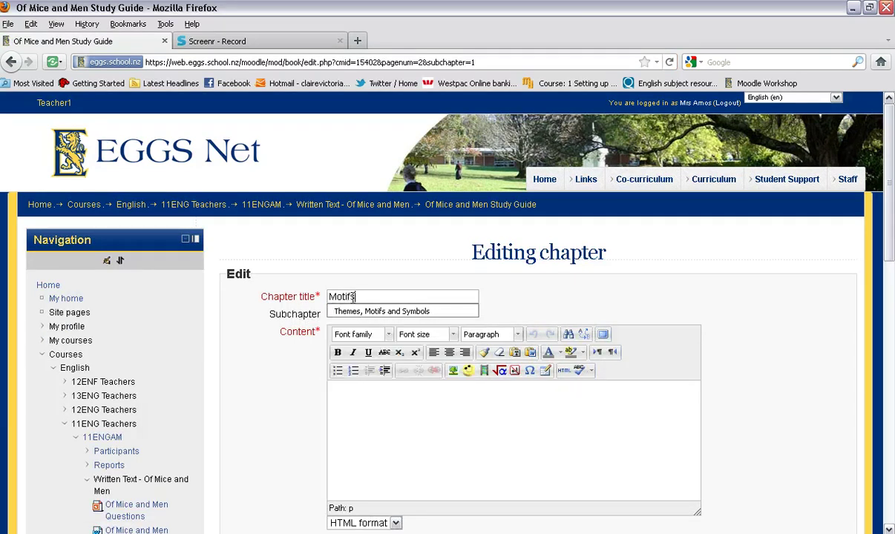
pyautogui.click(360, 401)
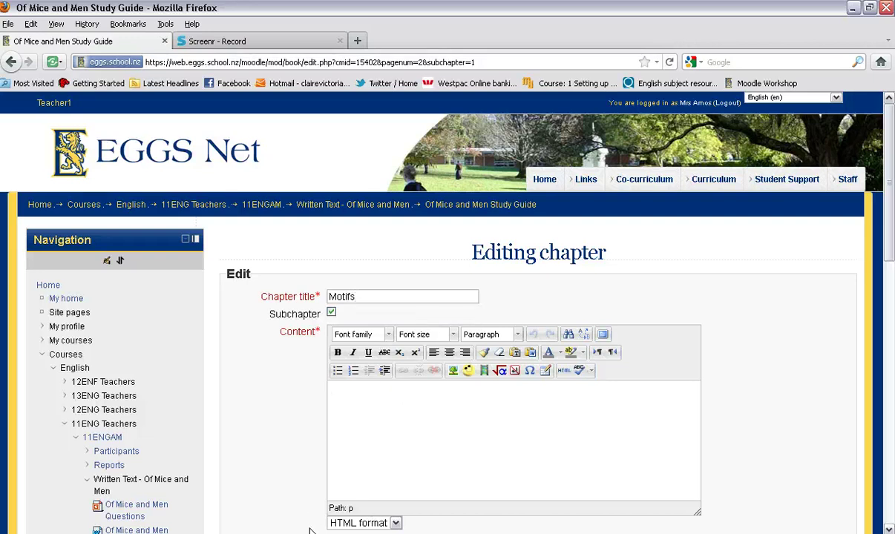
# - Copy the Word text from the Motifs heading through Strength and Weakness, then return to Moodle
pyautogui.hotkey('alt', 'Tab')
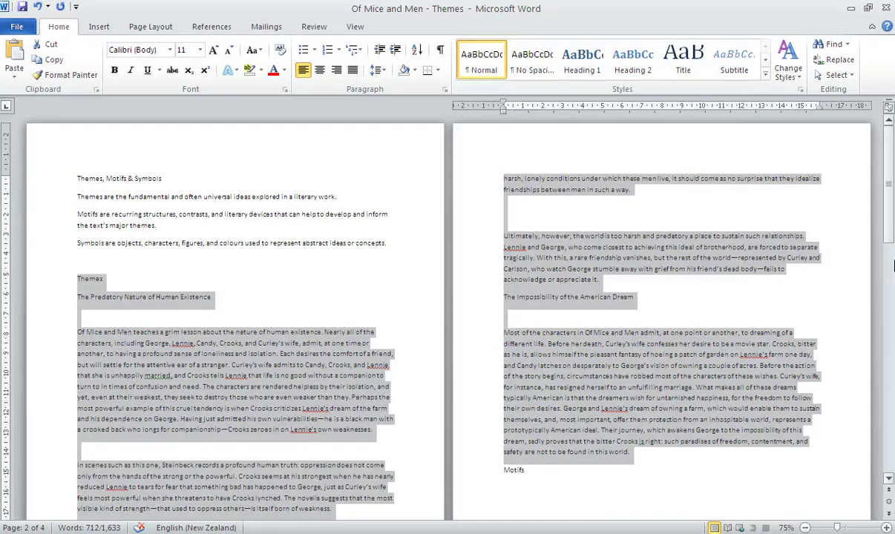
pyautogui.moveTo(890, 197); pyautogui.dragTo(891, 256)
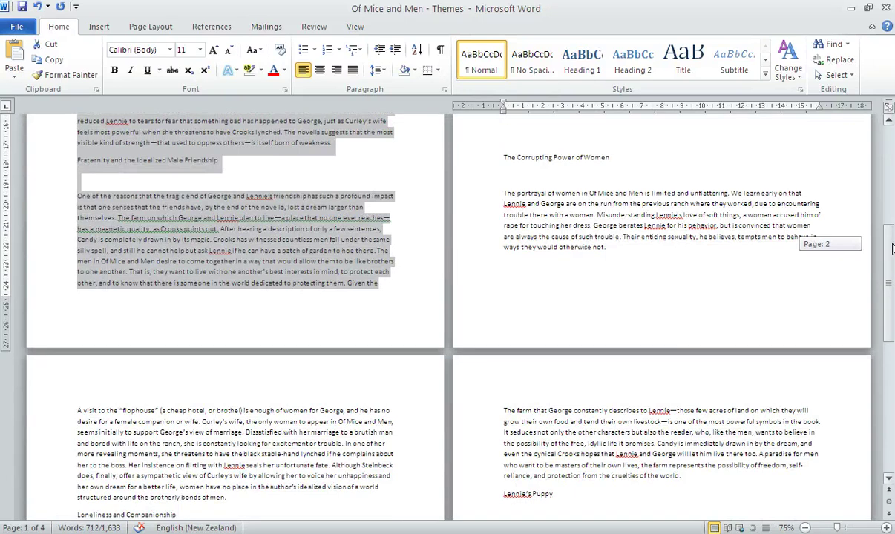
pyautogui.scroll(2, 607, 193)
pyautogui.moveTo(502, 170); pyautogui.dragTo(409, 393)
pyautogui.rightClick(289, 318)
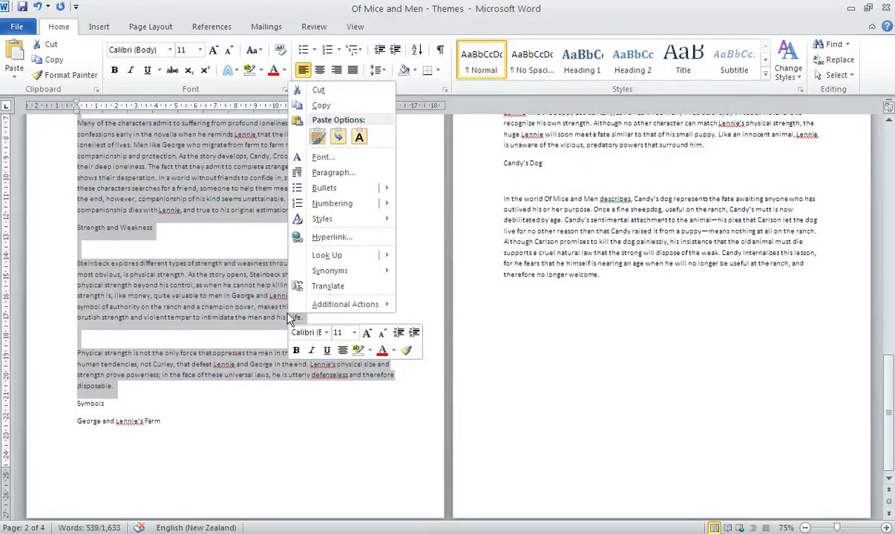
pyautogui.click(318, 108)
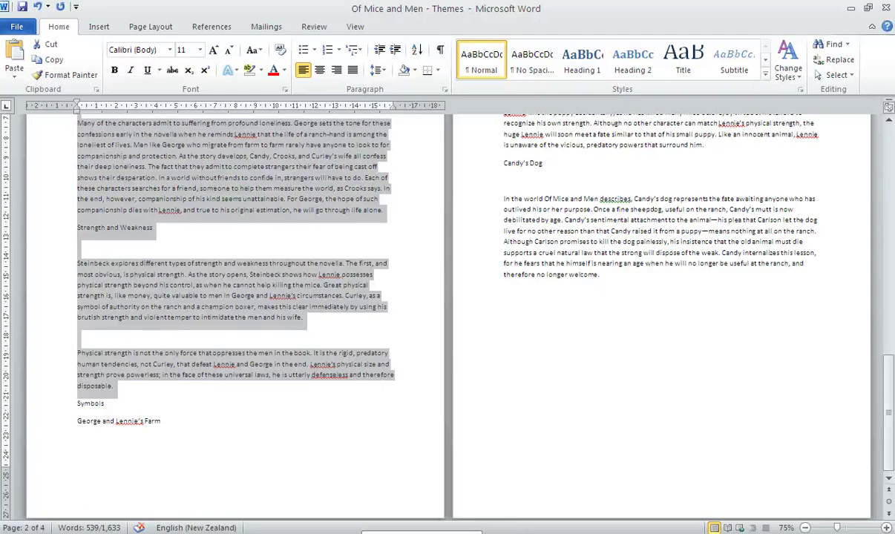
pyautogui.hotkey('alt', 'Tab')
# - Paste the copied Motifs text into the subchapter content and save the changes
pyautogui.rightClick(360, 398)
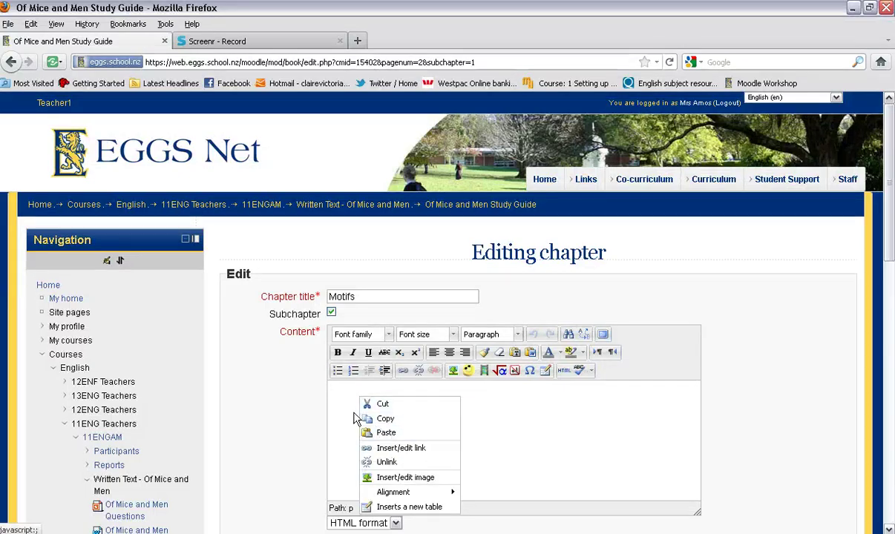
pyautogui.click(344, 409)
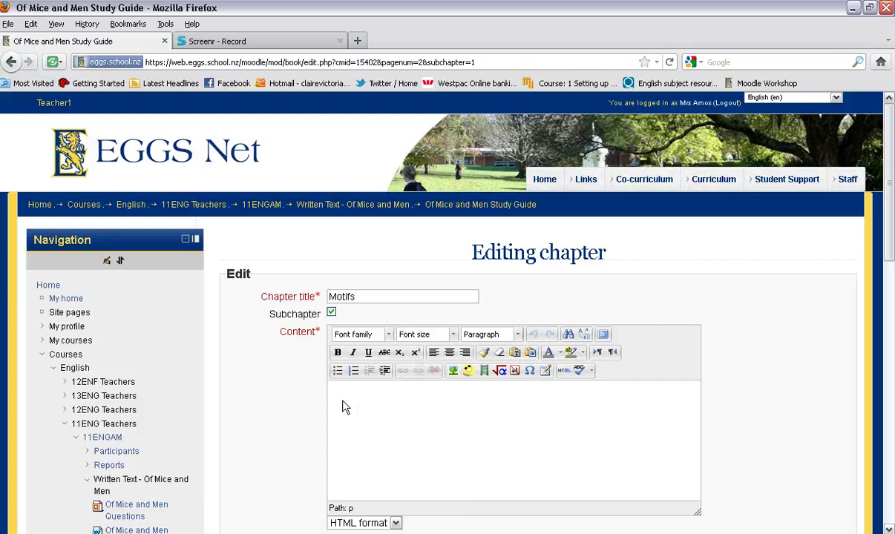
pyautogui.hotkey('ctrl', 'v')
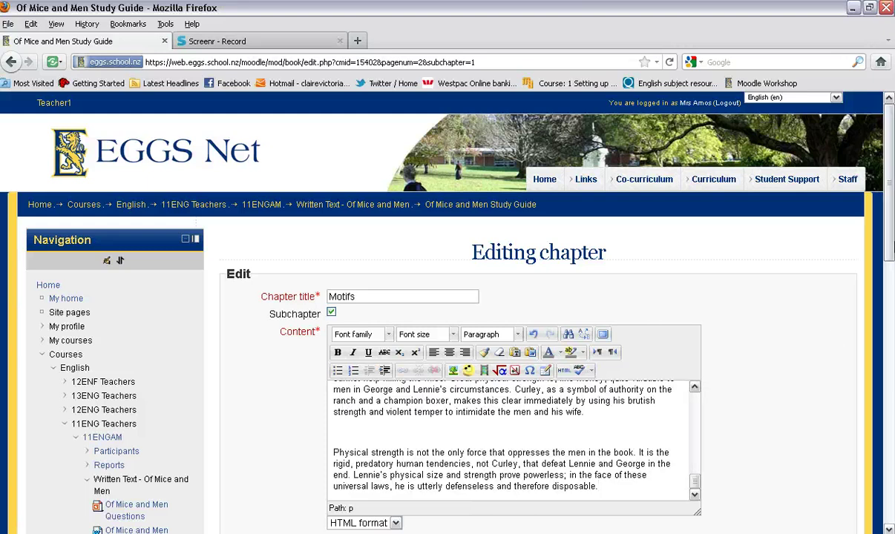
pyautogui.scroll(-3, 890, 245)
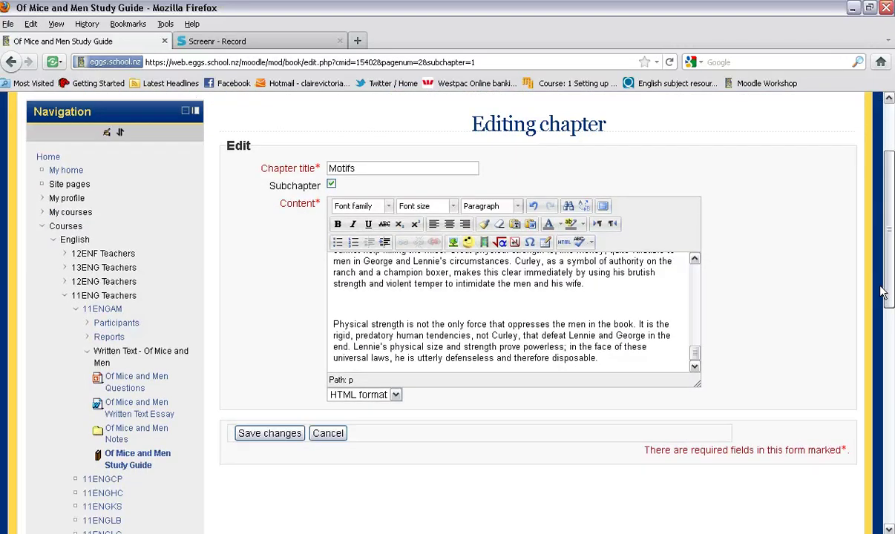
pyautogui.click(273, 437)
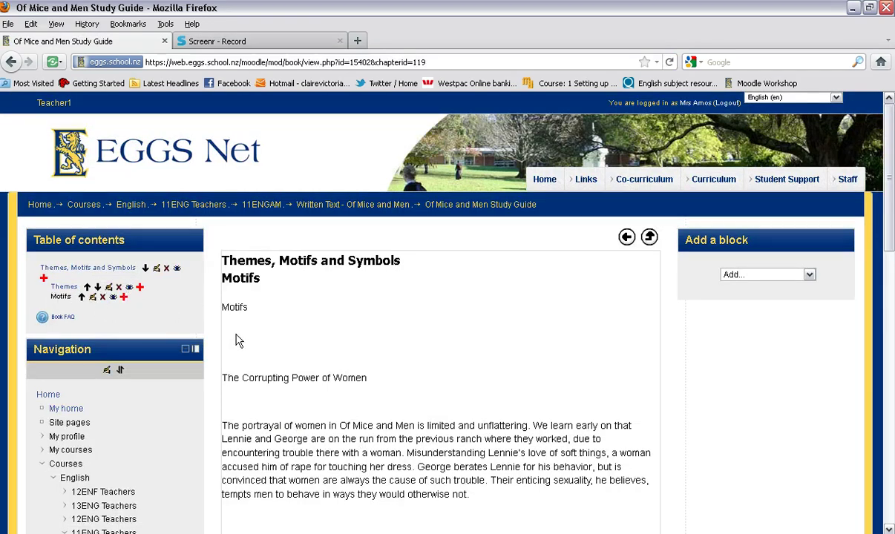
# - Reopen the Motifs subchapter for editing from the table of contents
pyautogui.click(93, 299)
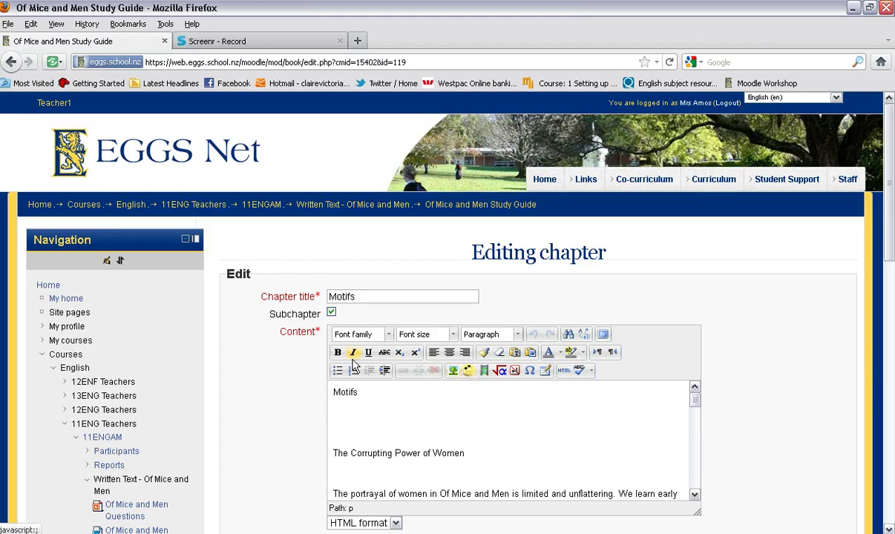
# - Delete the empty line under the Motifs heading and save the subchapter
pyautogui.moveTo(360, 394); pyautogui.dragTo(328, 397)
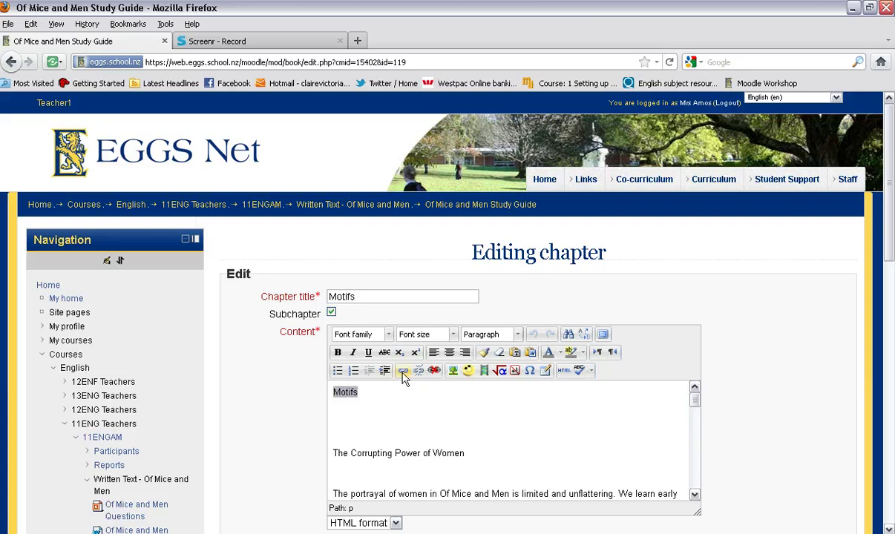
pyautogui.click(402, 406)
pyautogui.press('Delete')
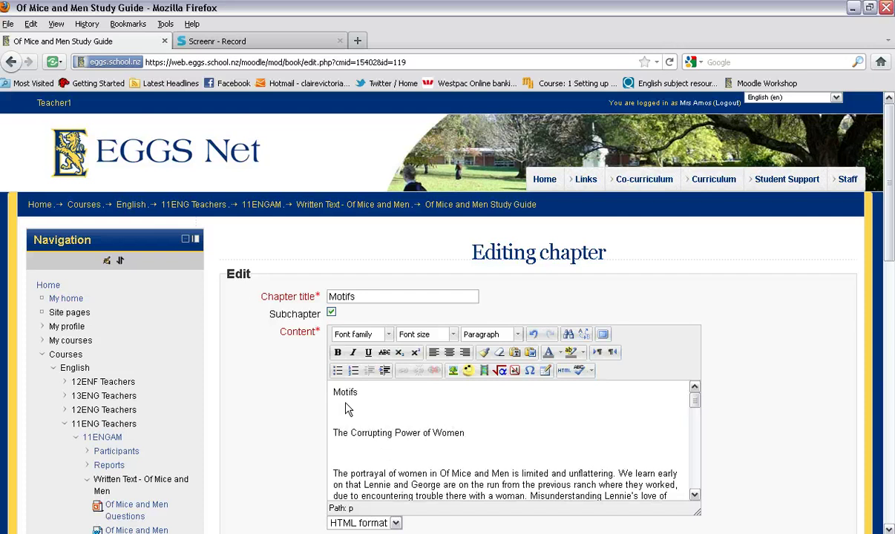
pyautogui.moveTo(698, 403); pyautogui.dragTo(694, 391)
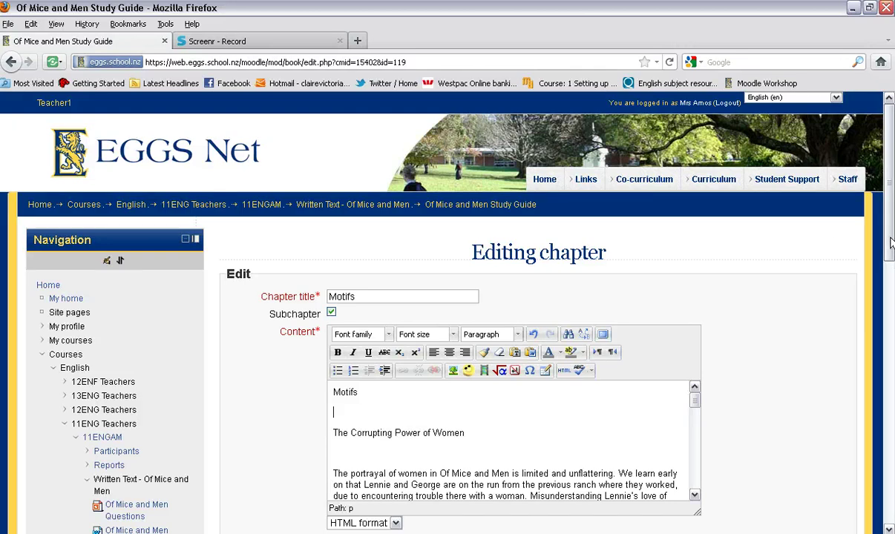
pyautogui.moveTo(889, 242); pyautogui.dragTo(891, 304)
pyautogui.click(259, 405)
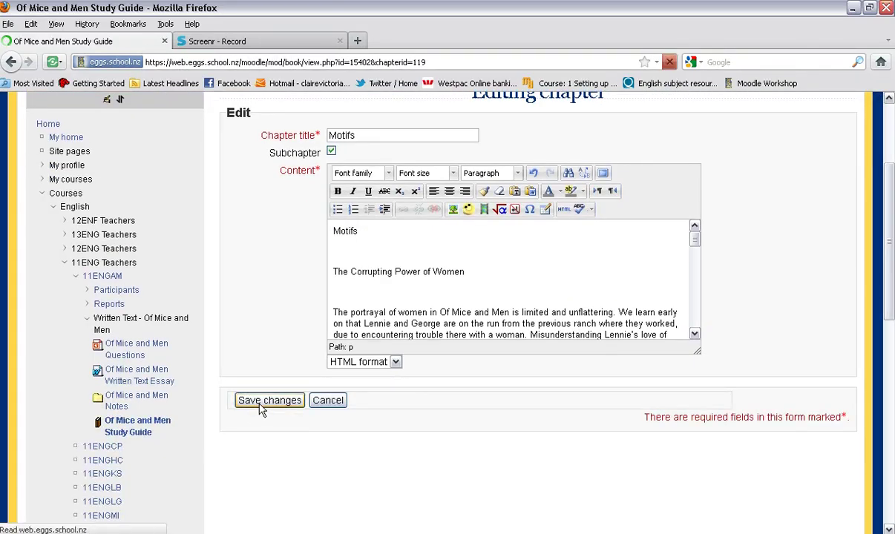